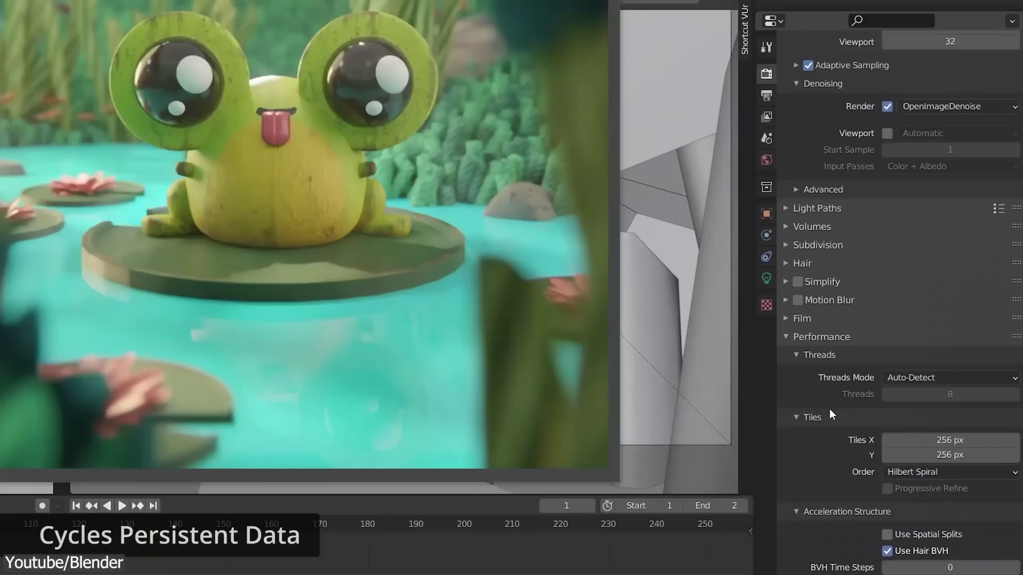
Step: Enable Persistent Data for final renders in the Cycles performance settings
scroll(829, 408, down, 8)
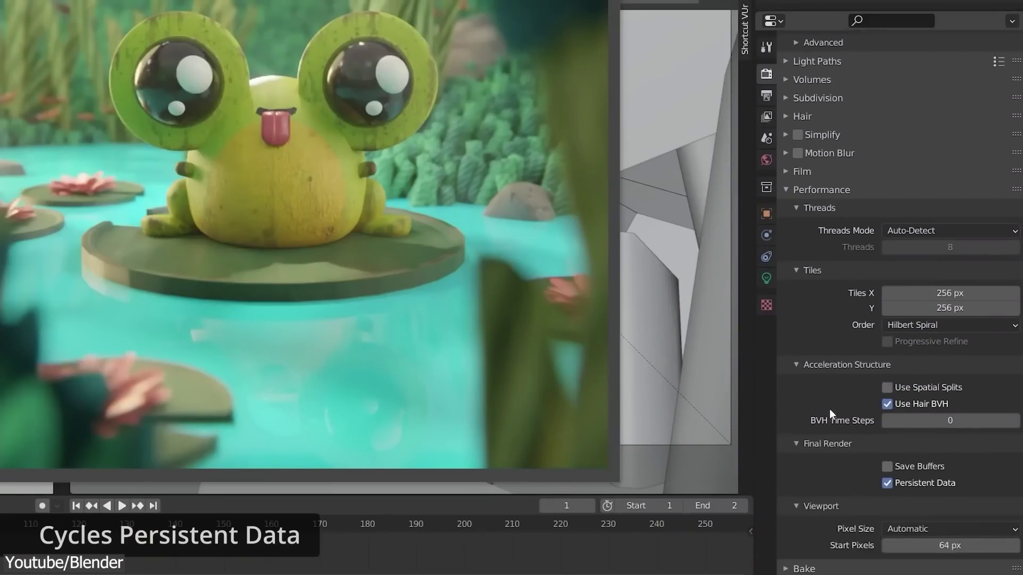
click(887, 458)
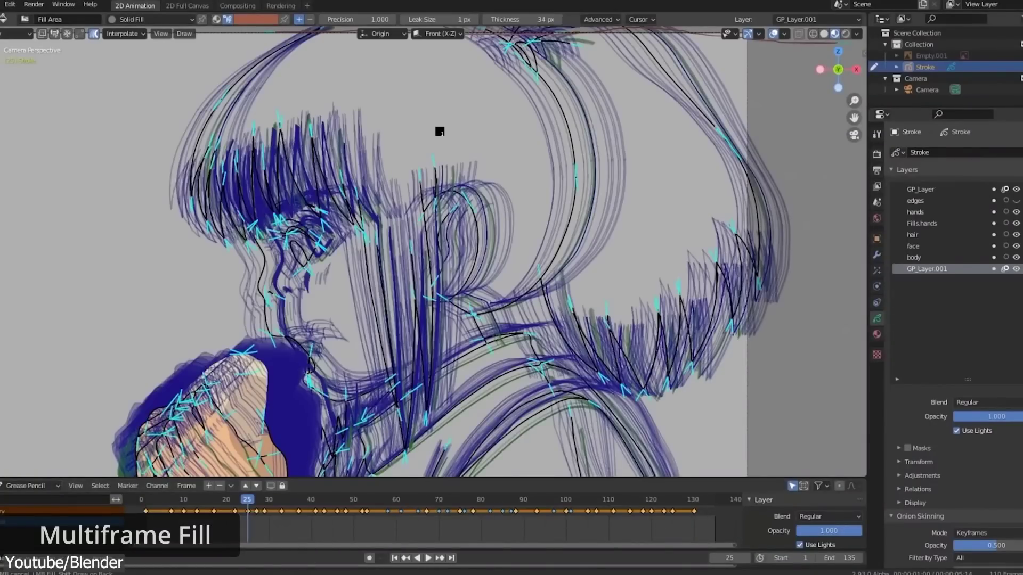
Step: Fill the hair area of the grease pencil drawing across multiple frames with the solid fill
click(441, 131)
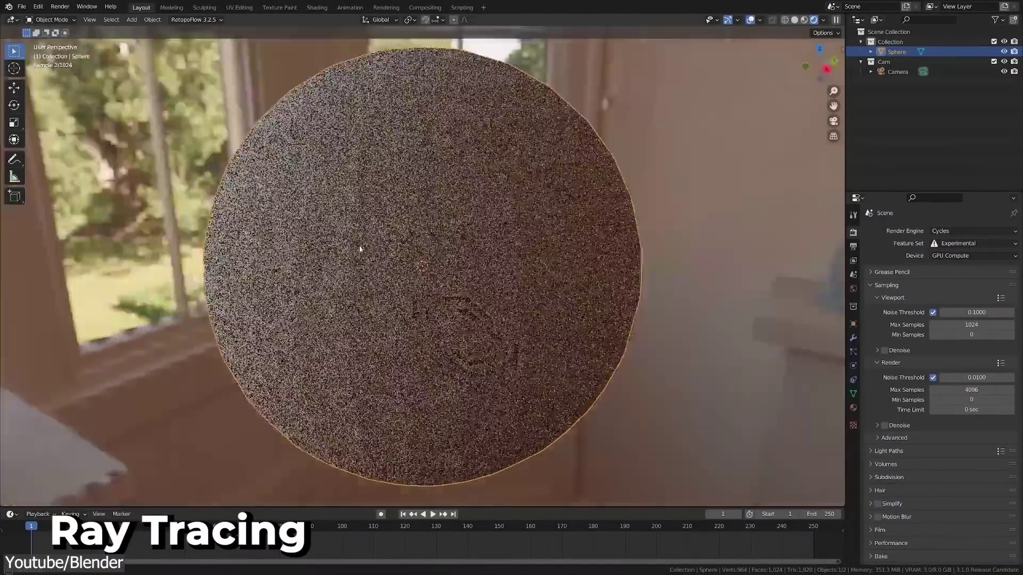
middle_drag(360, 248, 477, 287)
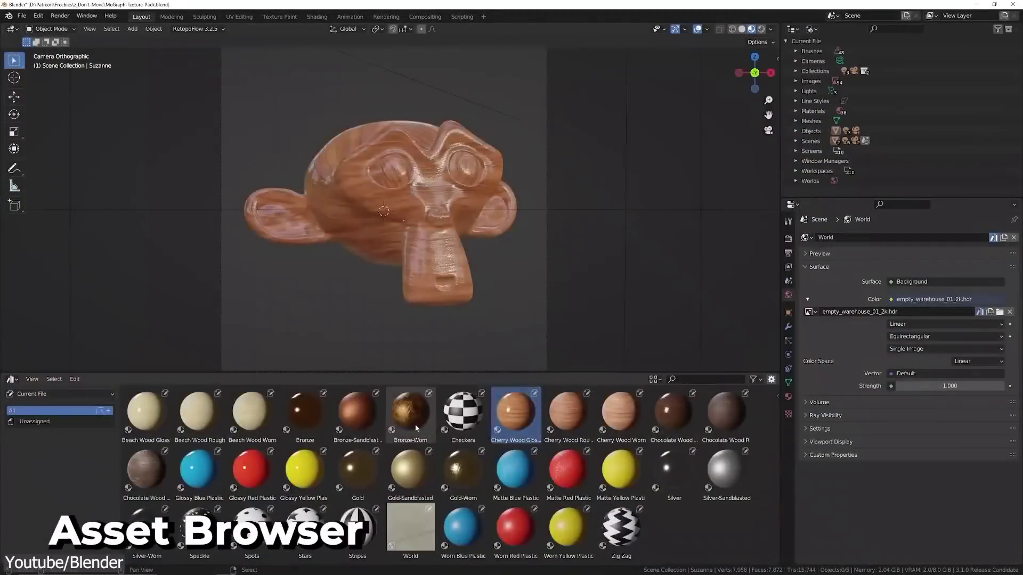
Step: Apply the Bronze-Worn material asset to the Suzanne head
drag(415, 424, 366, 229)
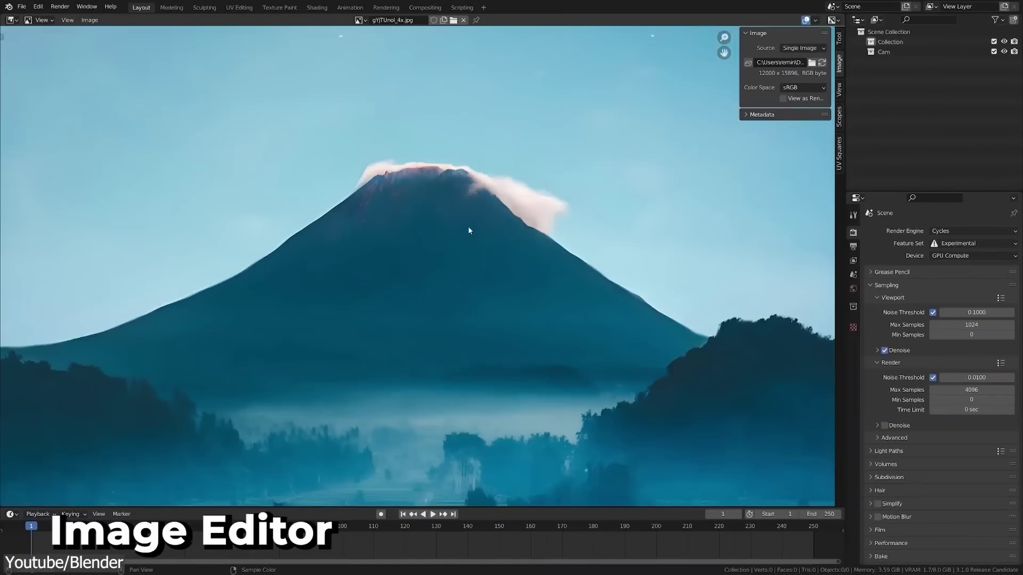
scroll(468, 231, down, 8)
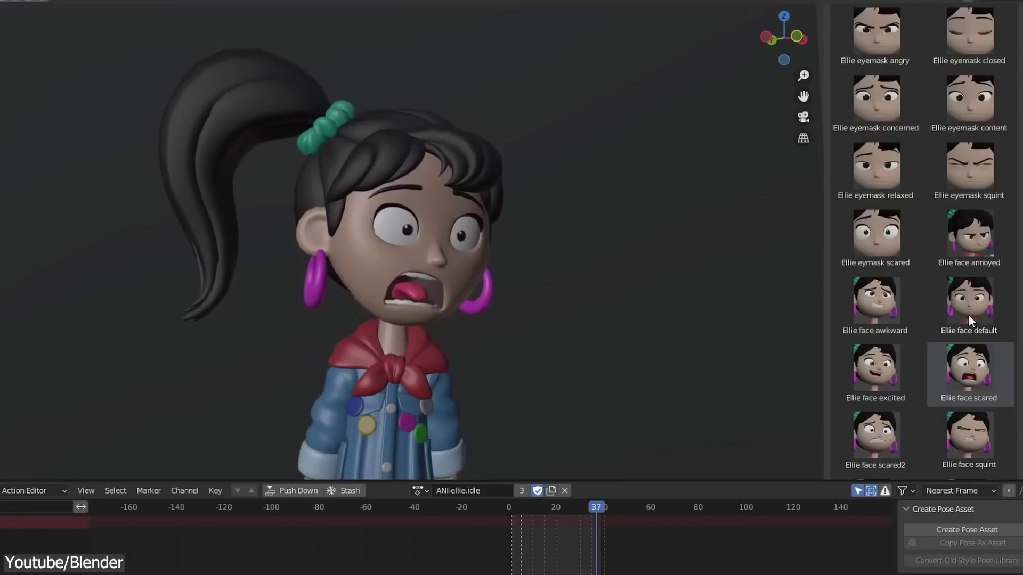
Step: Apply the Ellie face default pose to the character, followed by the Ellie face awkward pose
double_click(969, 315)
double_click(882, 314)
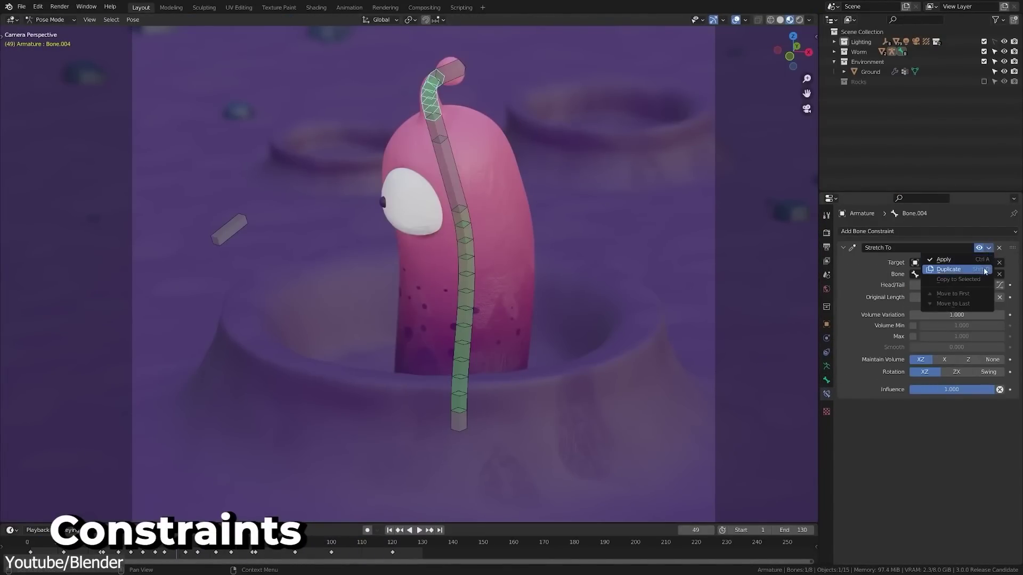
Step: Duplicate the Stretch To constraint on the worm's selected bone
click(959, 231)
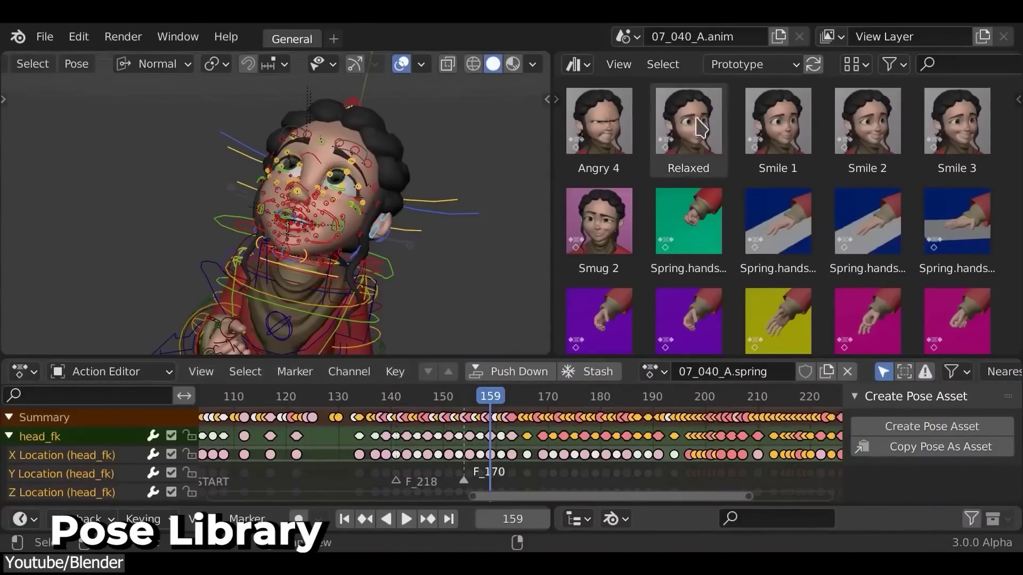
Step: Open the options of the Relaxed pose asset
right_click(701, 128)
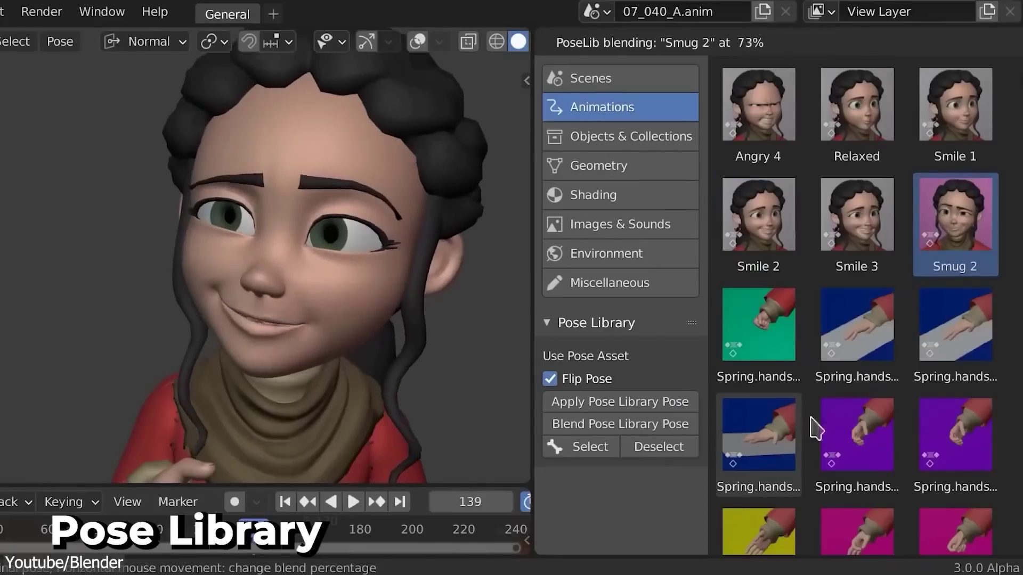
Step: Select the bones used by the Smug 2 pose asset
click(589, 447)
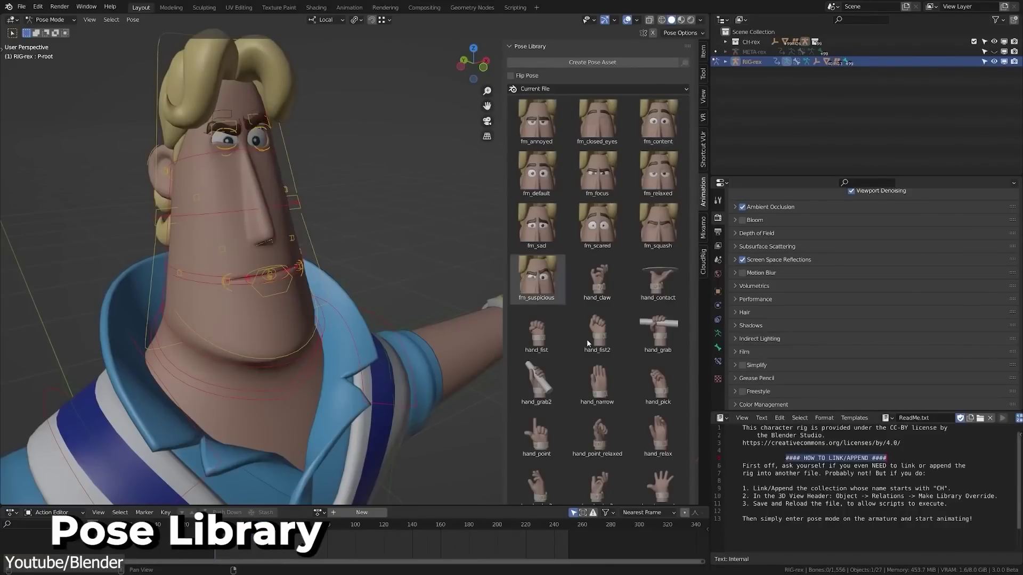
scroll(586, 339, down, 10)
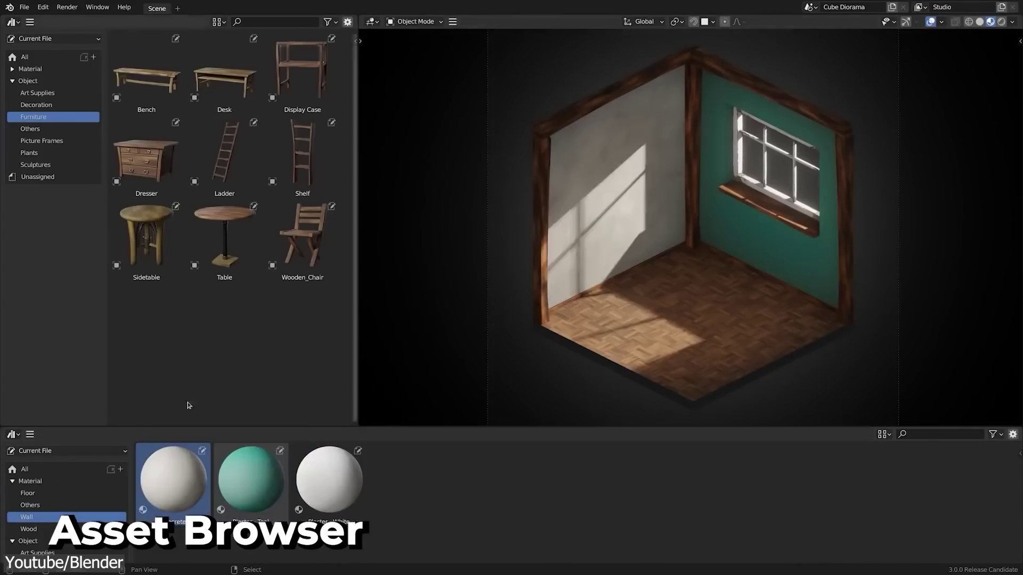
Step: Place the Table furniture asset on the floor of the room diorama
drag(225, 240, 723, 331)
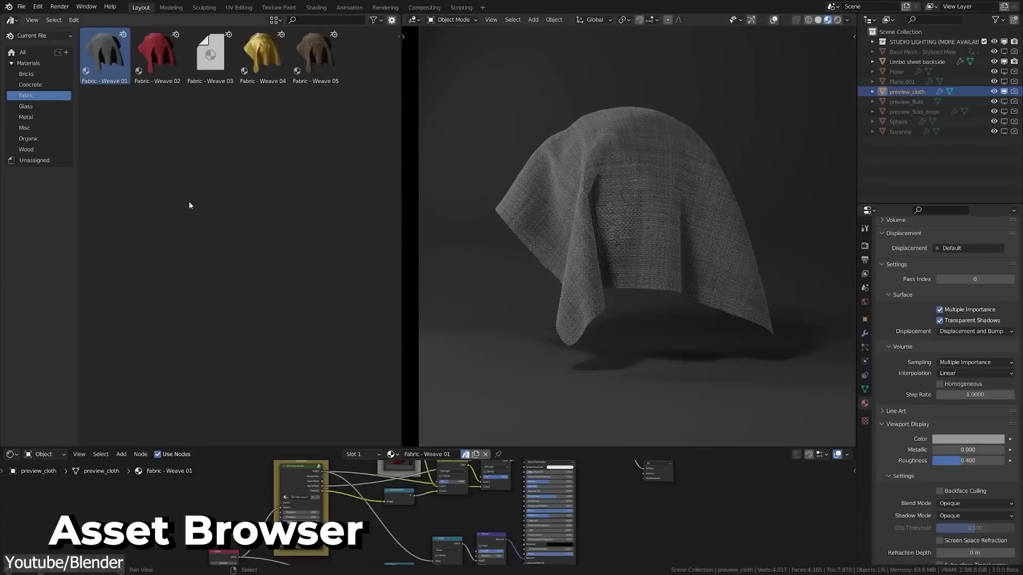
Step: Apply the Fabric - Weave 05 material asset to the preview cloth
drag(320, 45, 648, 215)
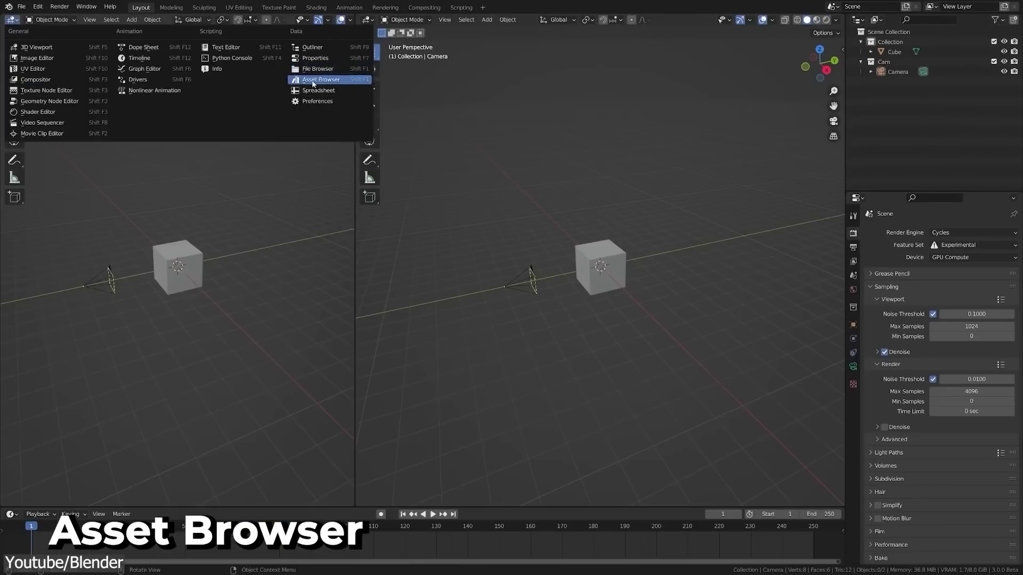
Step: Turn the smaller 3D viewport area into an Asset Browser
click(308, 77)
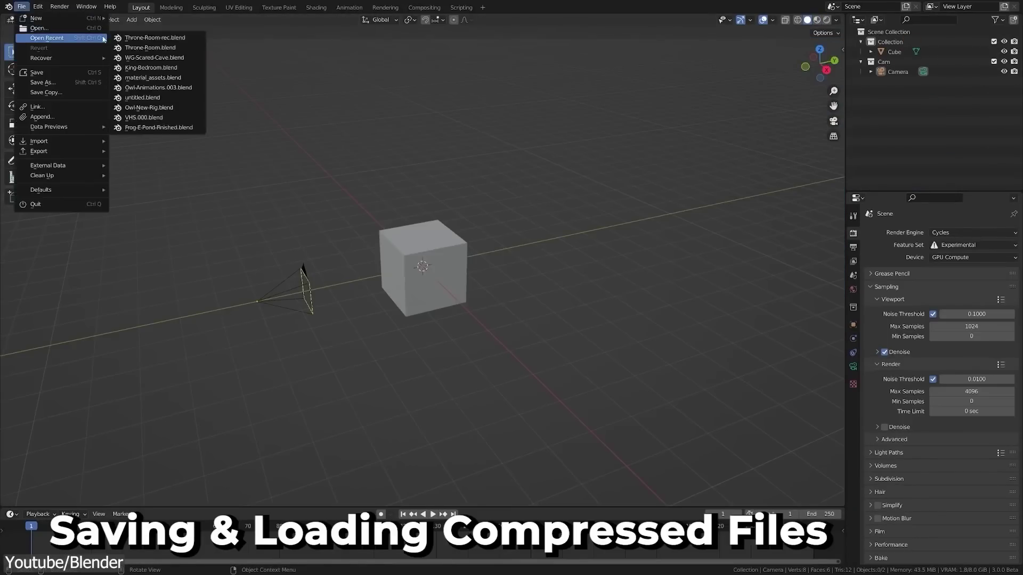
Step: Open the recent file Throne-Room-rec.blend
click(155, 37)
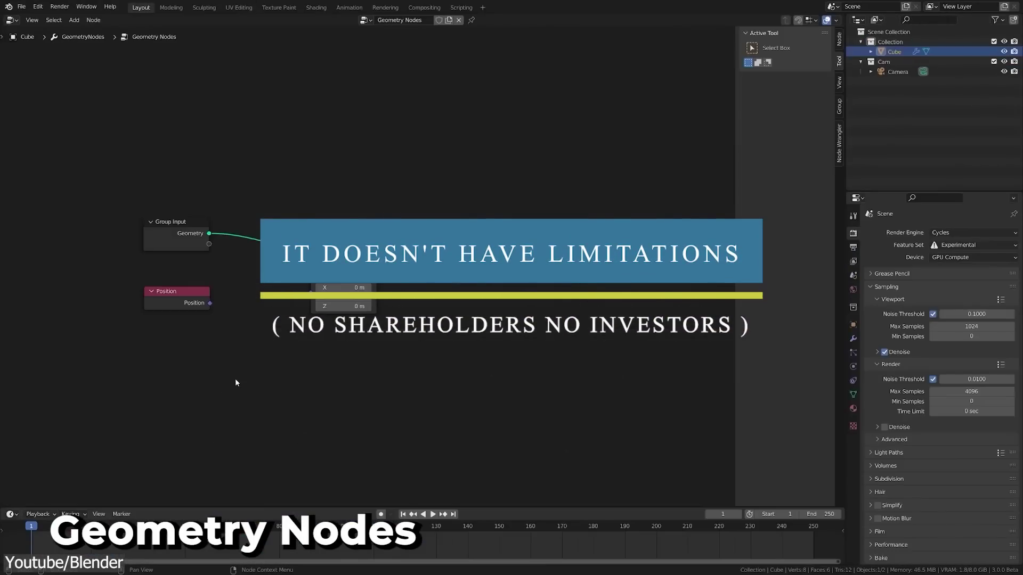
scroll(352, 334, up, 5)
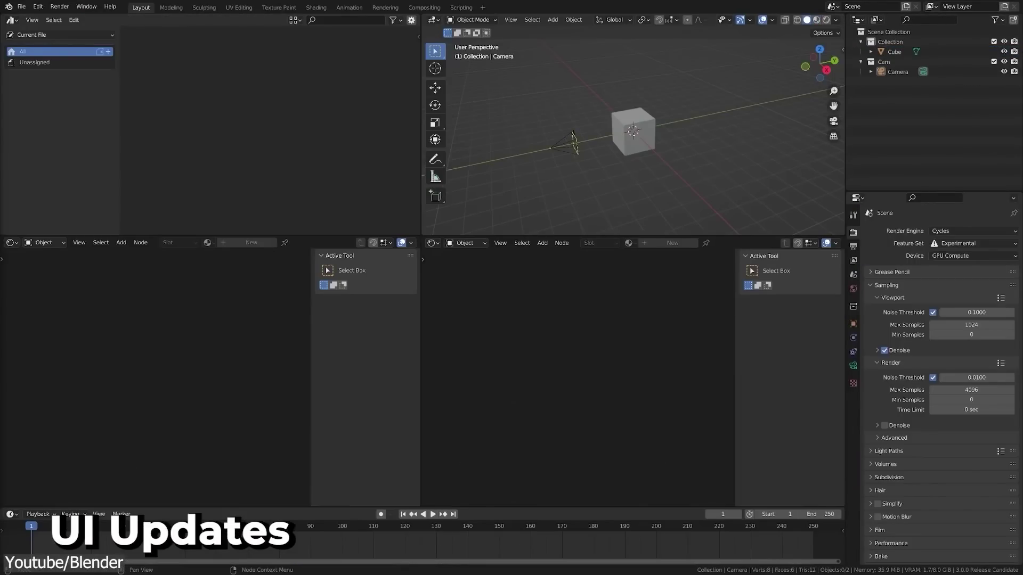
Step: Resize the four editor areas together from their shared corner
mouse_move(420, 238)
mouse_down()
mouse_move(480, 240)
mouse_move(419, 233)
mouse_up()
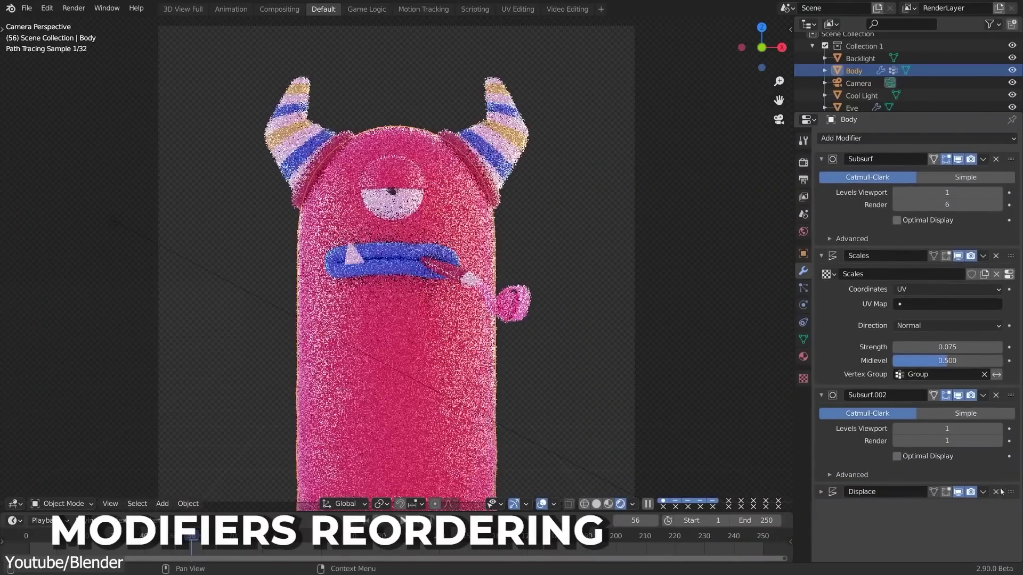
Step: Open the options of the Body object's first Subsurf modifier
click(983, 160)
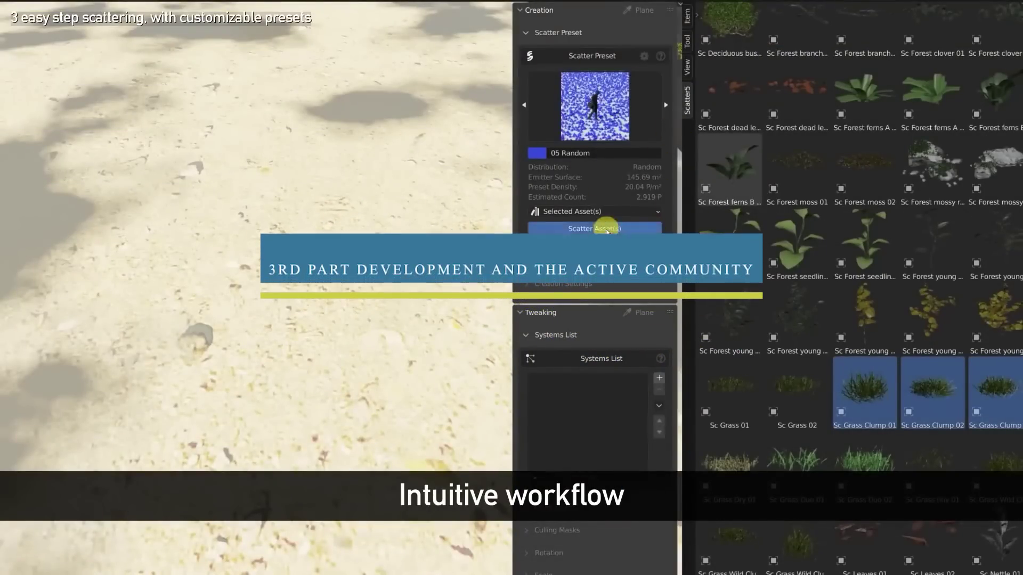
Step: Scatter the selected grass clumps with the 05 Random preset, and a range of rock assets with the 02 Random preset
click(606, 228)
click(933, 171)
shift+click(994, 189)
click(596, 226)
Step: Select a further range of plant assets and scatter them over the ground with a different scatter preset
scroll(921, 160, down, 8)
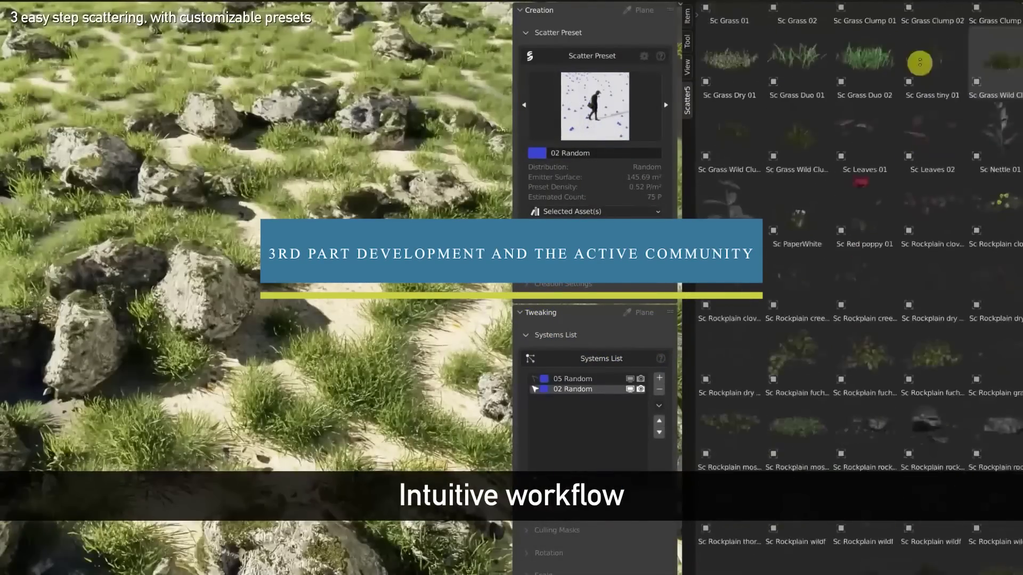
click(798, 325)
shift+click(932, 327)
click(595, 106)
click(722, 255)
click(607, 230)
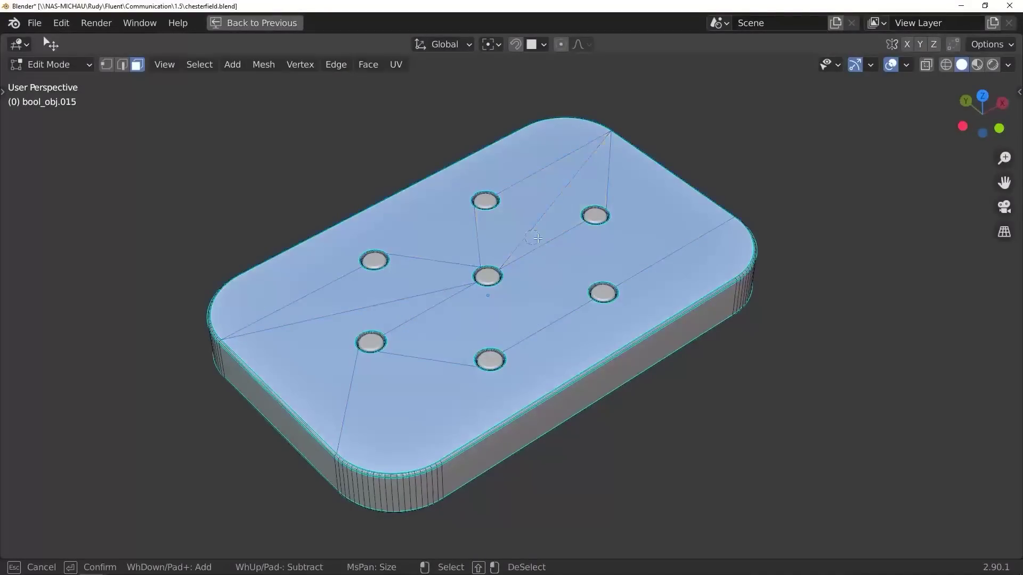
Step: End the circle selection on the rounded plate's top faces
key(Escape)
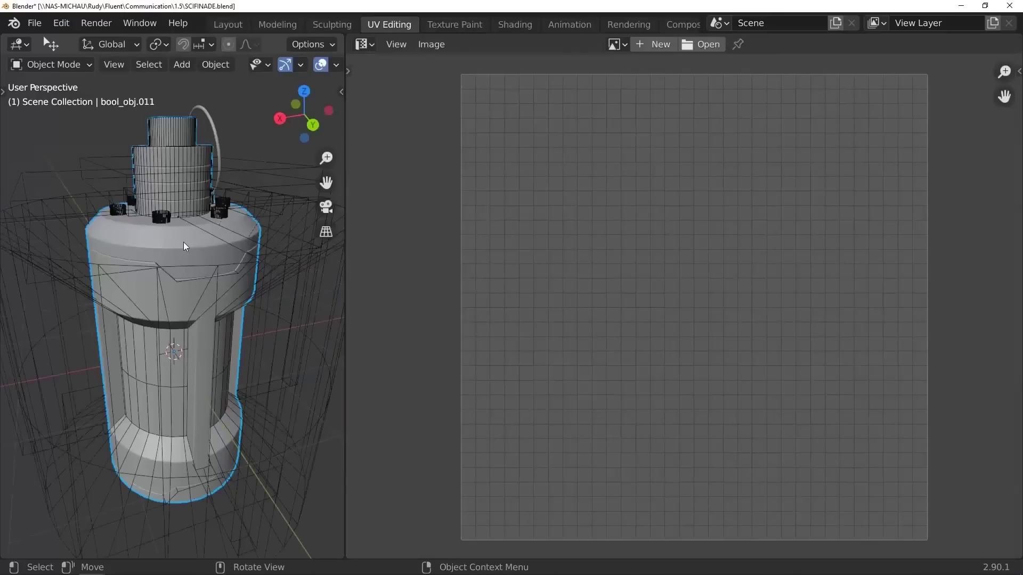
Step: Run Fluent's auto-complete operation on the selected canister model and enter Edit Mode
key(f)
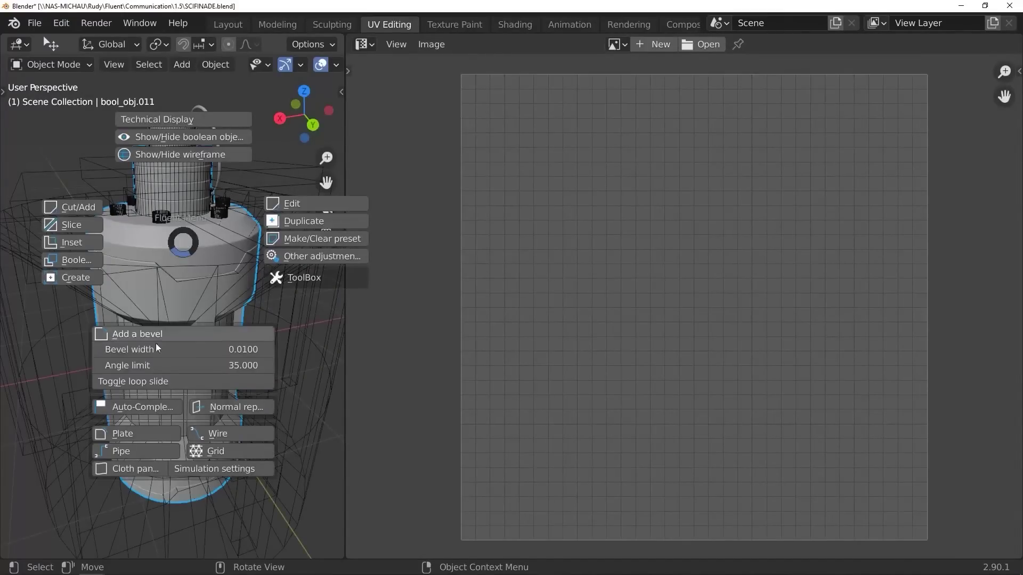
click(140, 408)
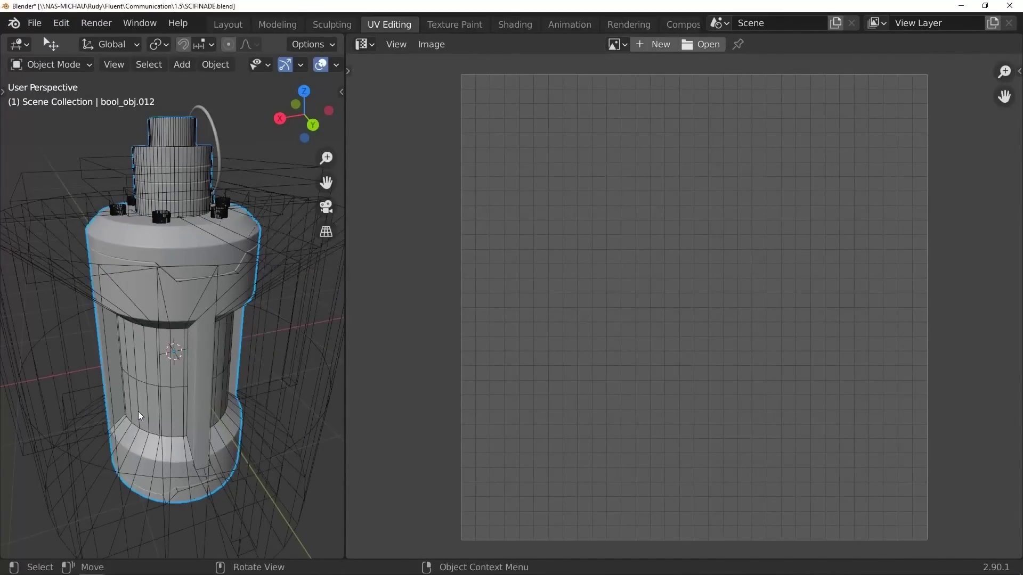
key(Tab)
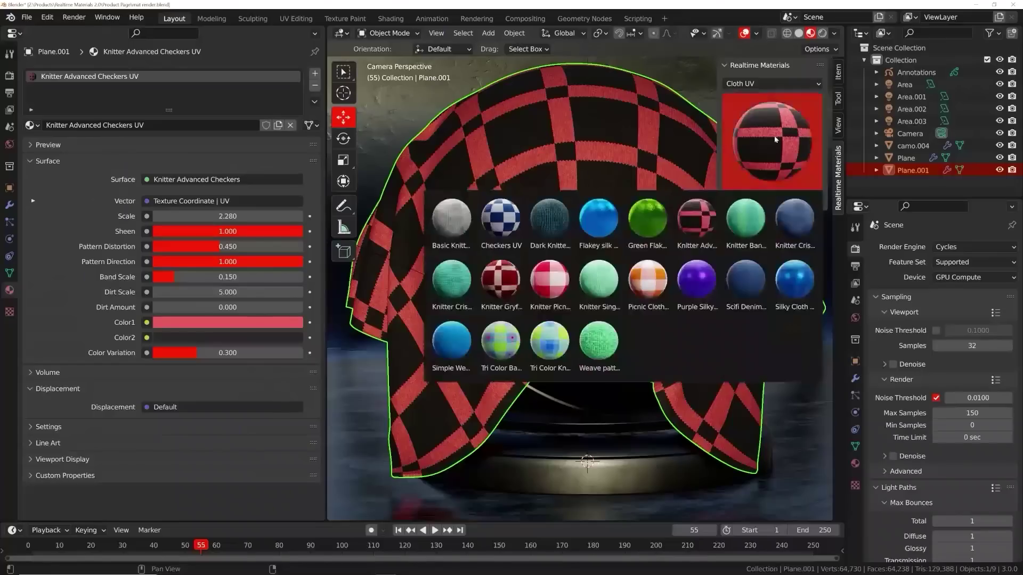
Step: Choose another Cloth UV material from the Realtime Materials library for the draped cloth
click(764, 202)
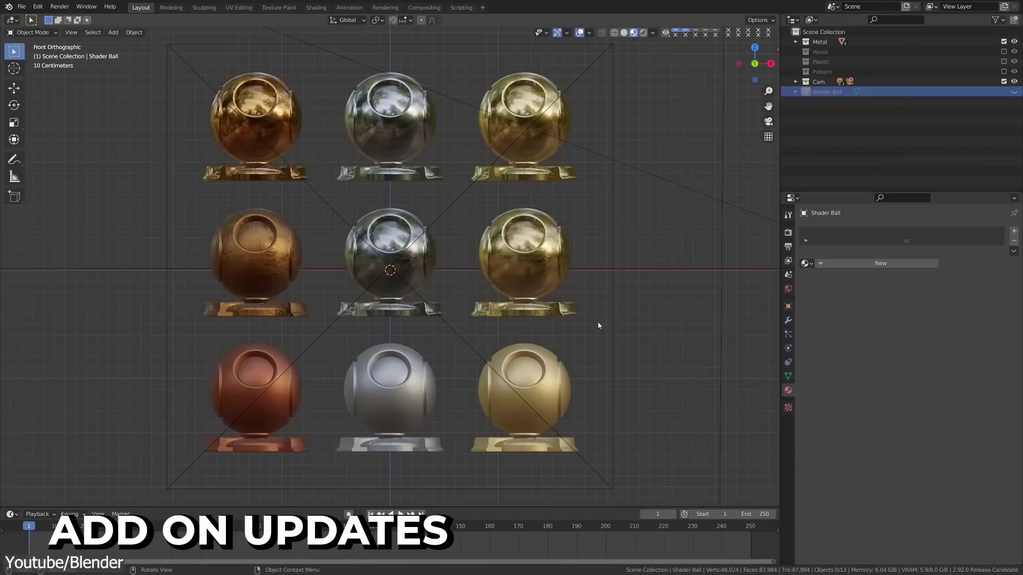
Step: Toggle settings of three collections in the collections popup of the shader ball scene
key(m)
ctrl+click(764, 390)
ctrl+click(764, 401)
ctrl+click(764, 410)
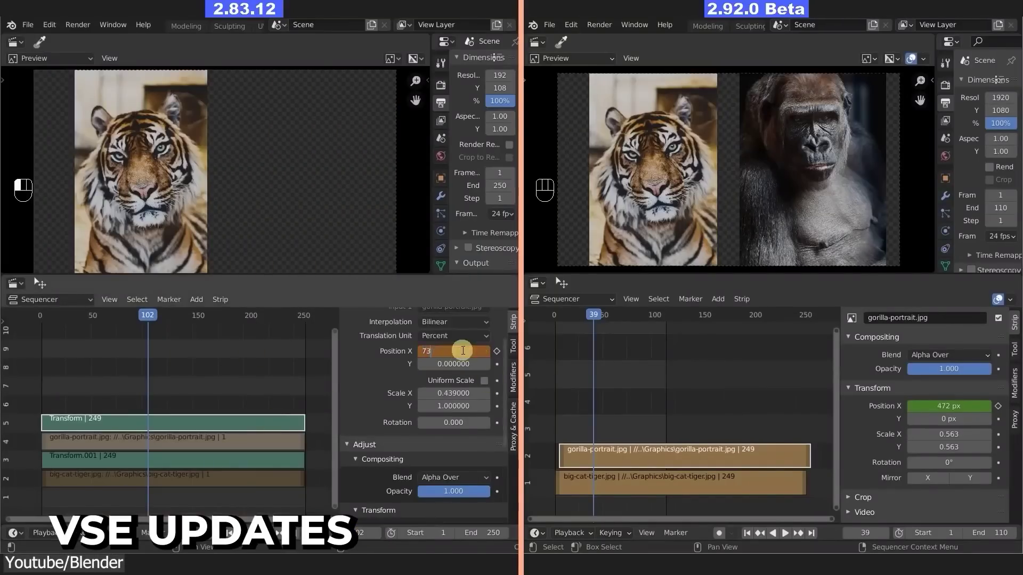
Step: Set the gorilla Transform strip's Position X to 73
key(Return)
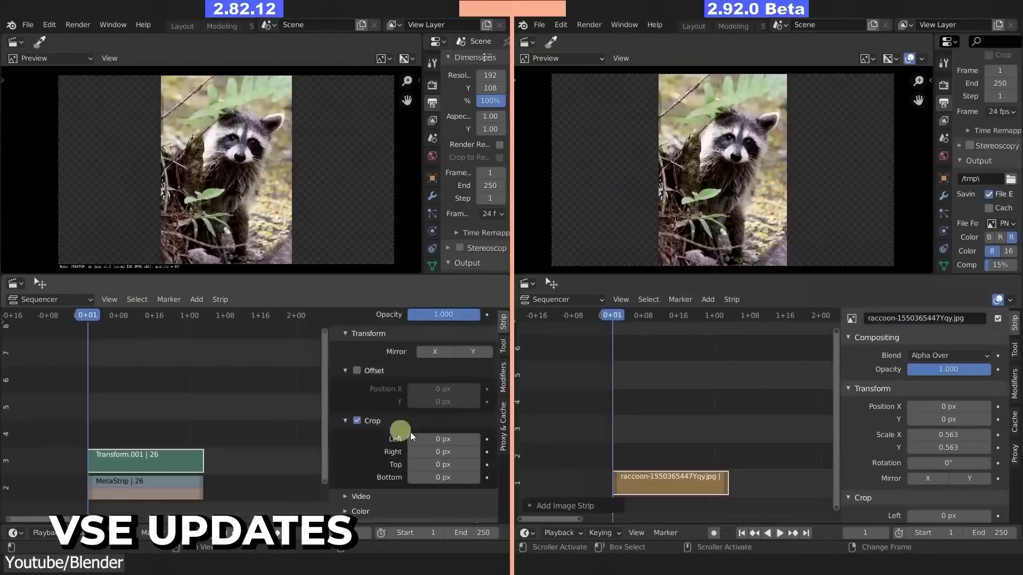
Step: Open a transform value of the raccoon strip for editing
click(428, 387)
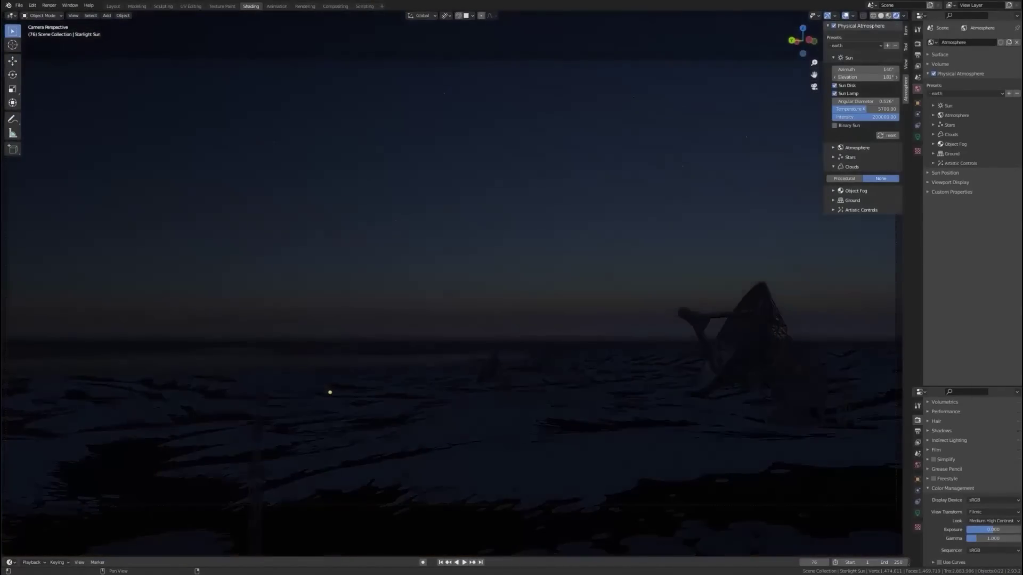
Step: Load the binary cool preset for the Physical Atmosphere and open the sun's elevation value for editing
click(834, 46)
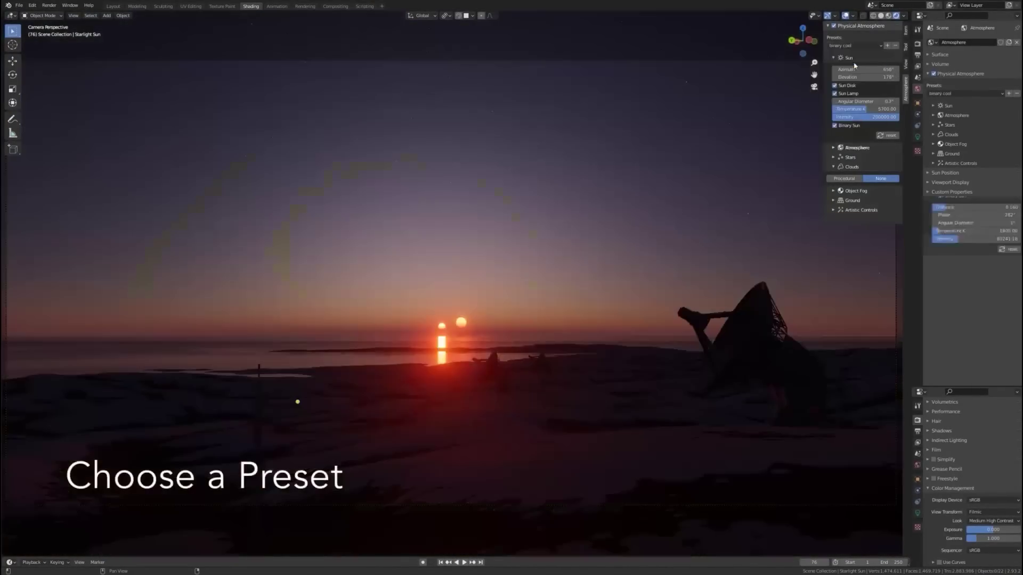
click(851, 78)
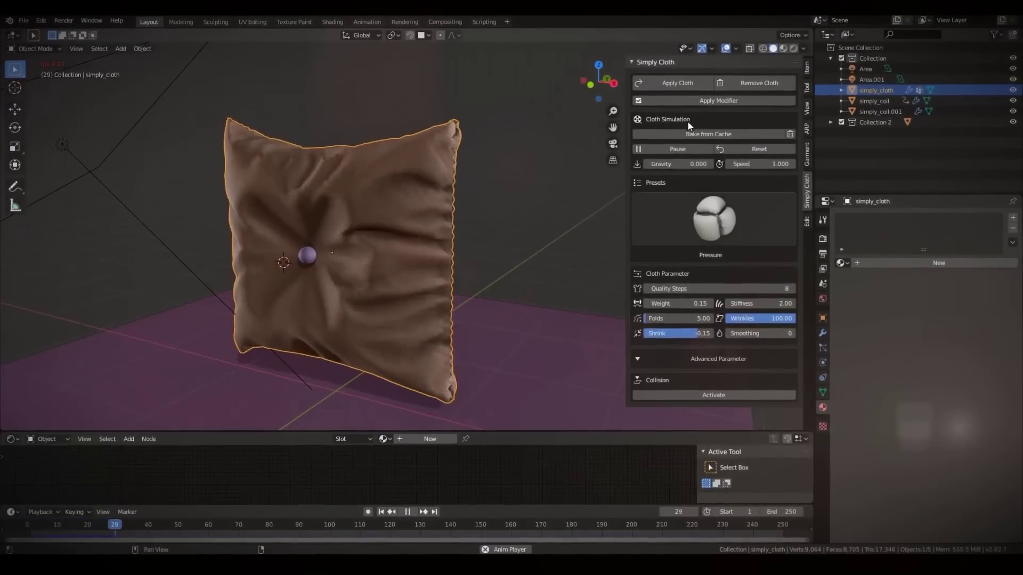
Step: Pause the pillow's cloth simulation
click(678, 148)
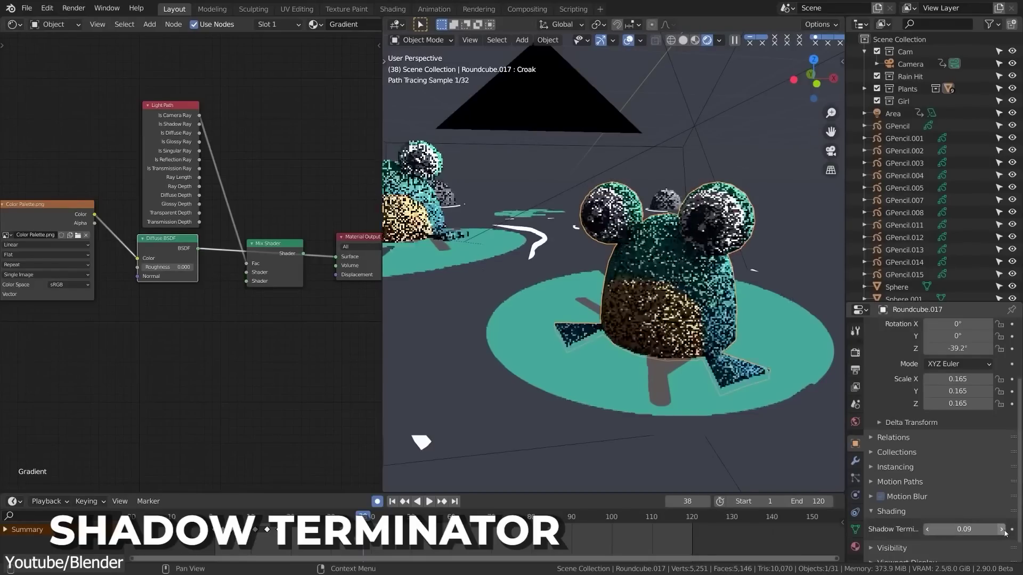
Step: Lower the Shadow Terminator value of the selected frog object
drag(950, 531, 928, 534)
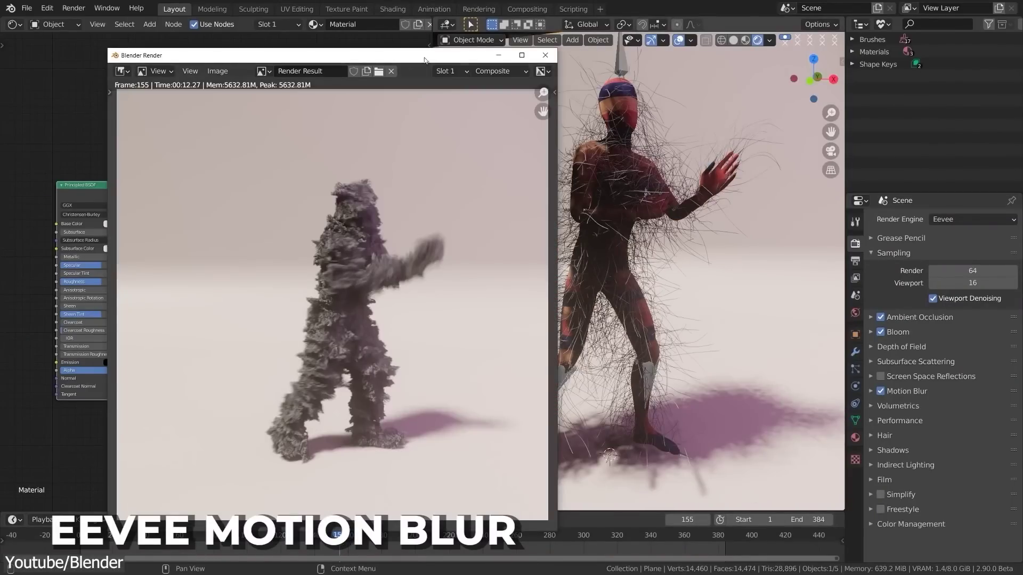
Step: Move the render result window aside
drag(425, 61, 331, 44)
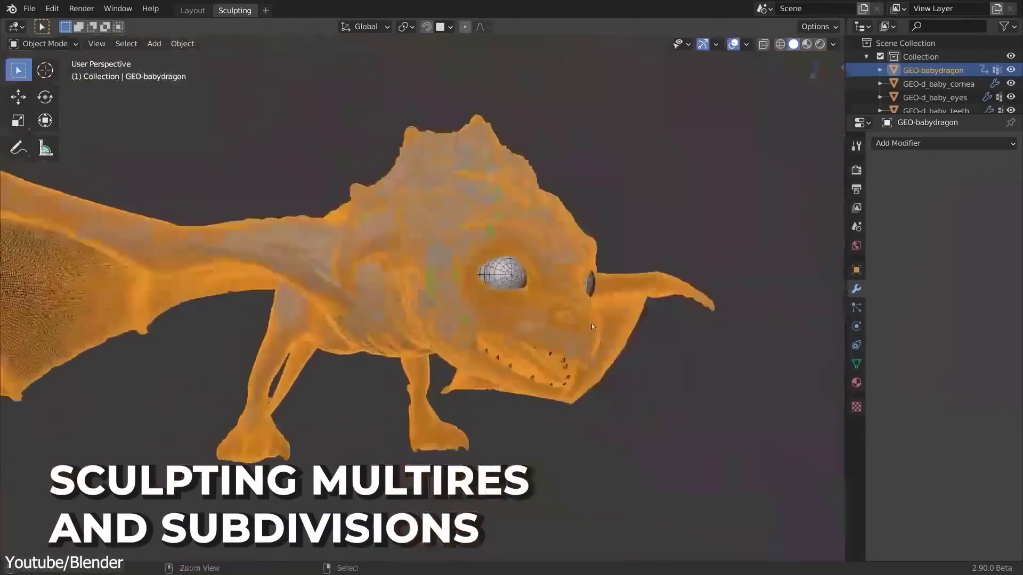
Step: Rebuild the subdivisions in the baby dragon's Multires modifier
click(949, 387)
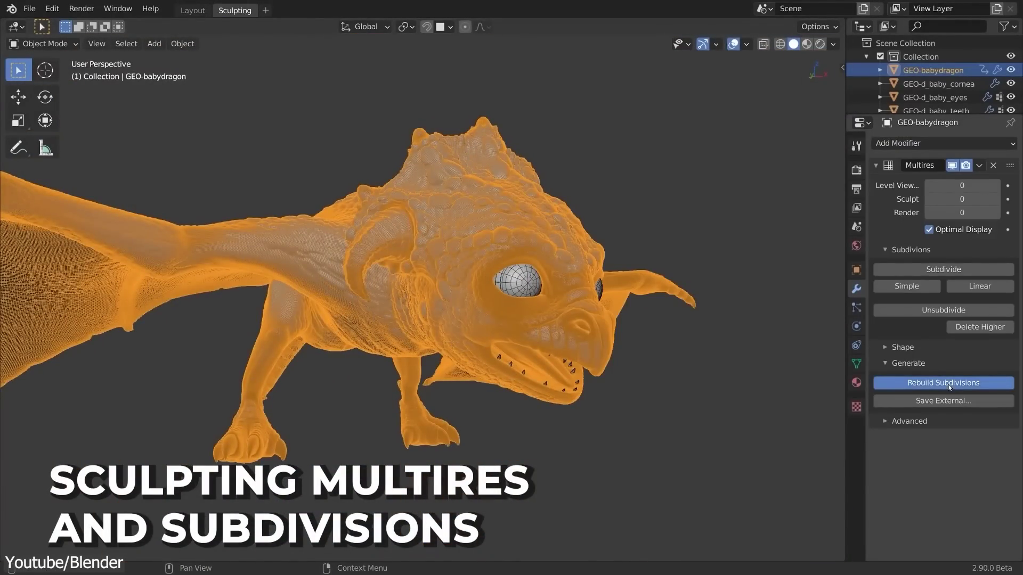
click(132, 68)
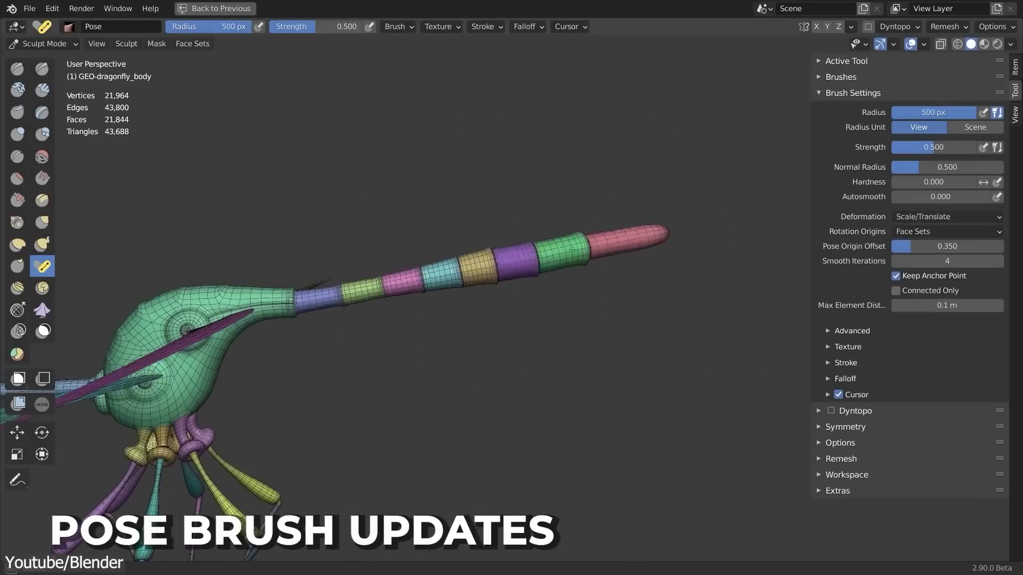
Step: Pose the dragonfly's body parts with the Pose brush, using Scale/Translate deformation on face sets and Rotate/Twist on topology
mouse_move(687, 202)
mouse_down()
mouse_move(413, 291)
mouse_move(362, 195)
mouse_up()
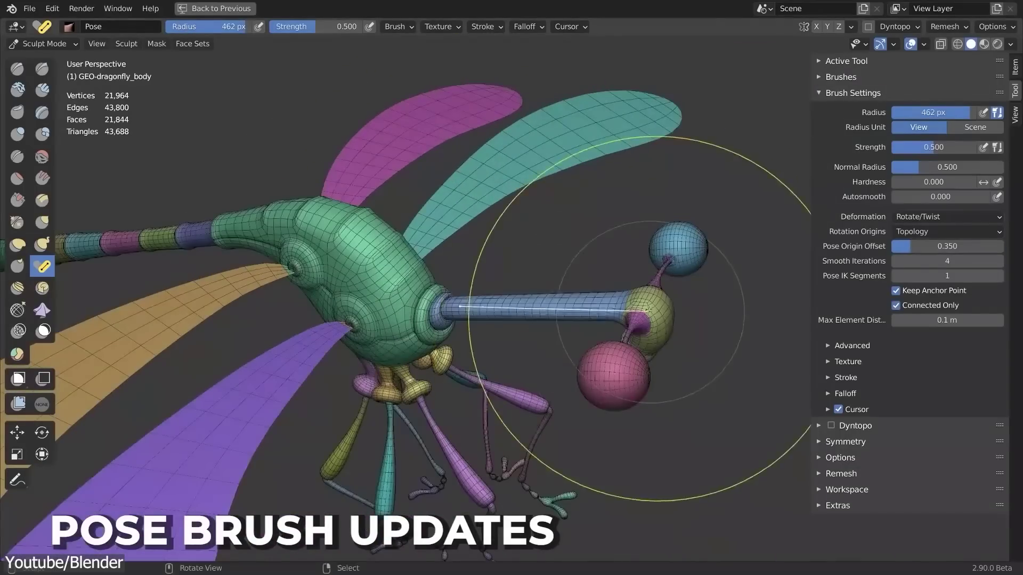
mouse_move(446, 279)
mouse_down()
mouse_move(453, 299)
mouse_move(426, 373)
mouse_move(545, 312)
mouse_up()
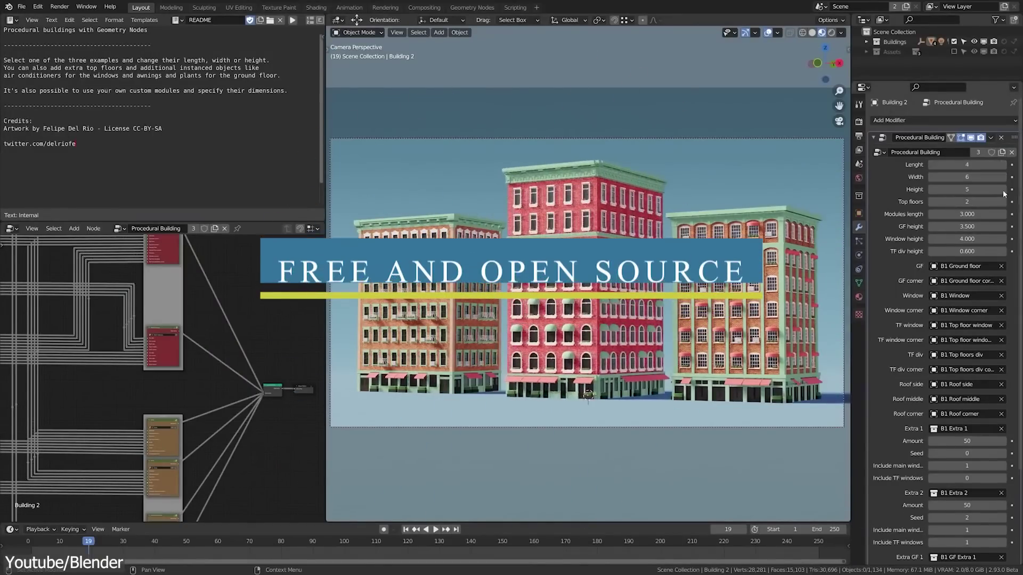
Step: Adjust the Height parameter of Building 2 in the Procedural Building modifier
drag(1005, 194, 932, 191)
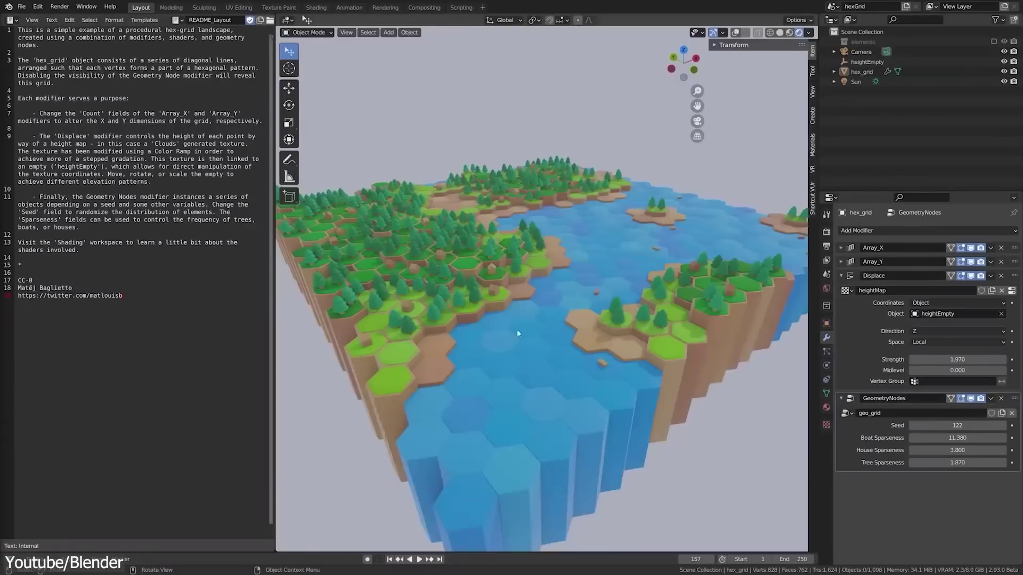
Step: Increase the Seed of the hex grid landscape's Geometry Nodes modifier by one
middle_drag(516, 329, 554, 315)
click(1004, 426)
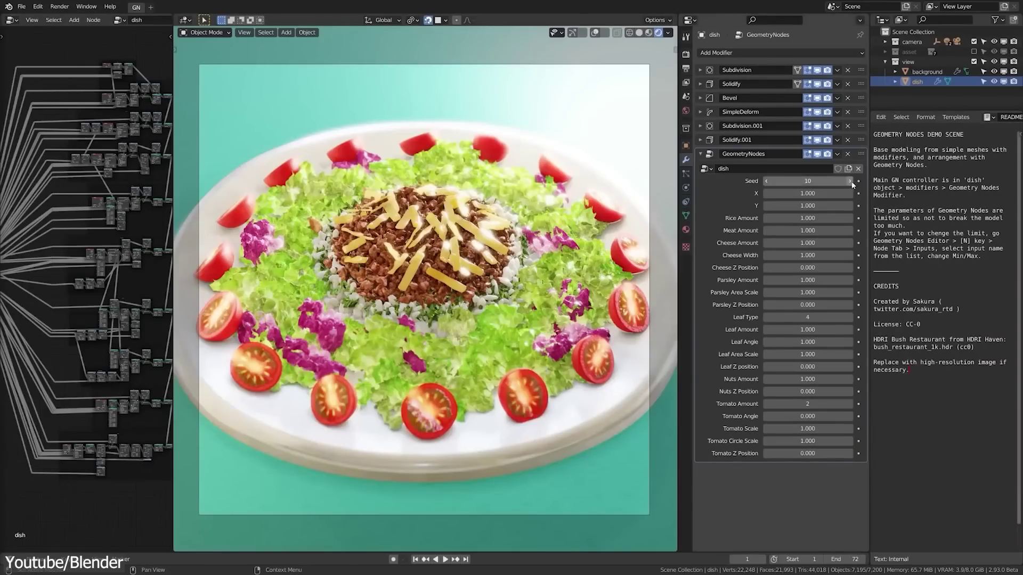
Step: Set the dish's Geometry Nodes Seed to 13 and its Rice Amount to 1.0
click(850, 182)
click(850, 181)
click(851, 181)
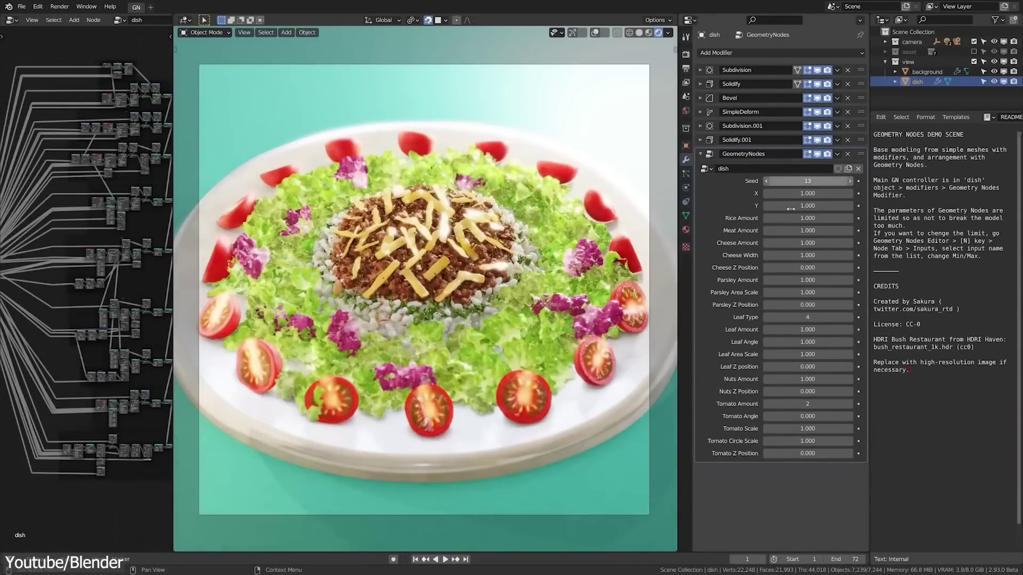
click(794, 219)
text(1.0)
key(Return)
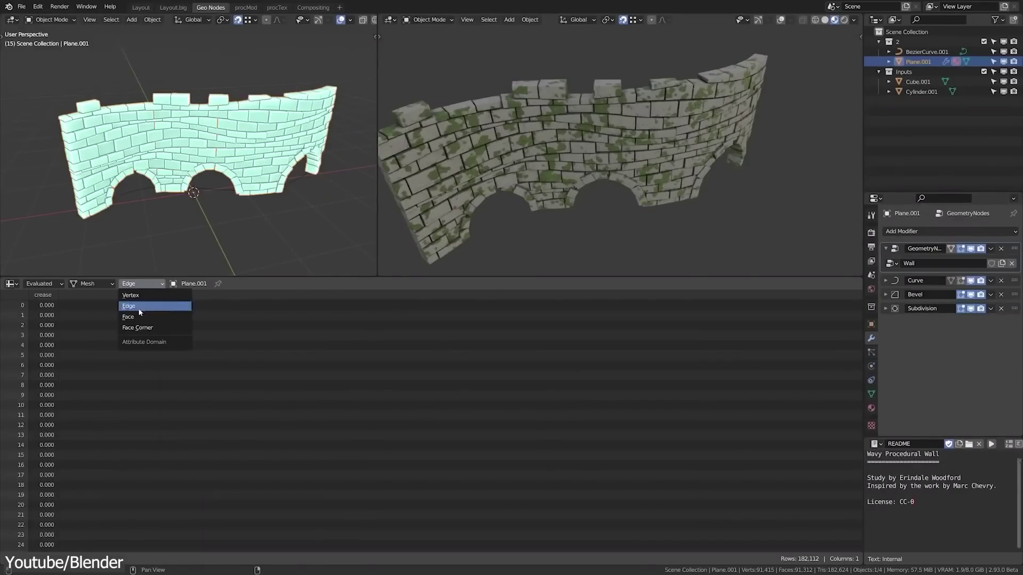
Step: Show the procedural wall's mesh attributes in the spreadsheet for the Edge domain, followed by the Vertex domain
click(139, 308)
click(143, 283)
click(139, 298)
scroll(118, 375, down, 2)
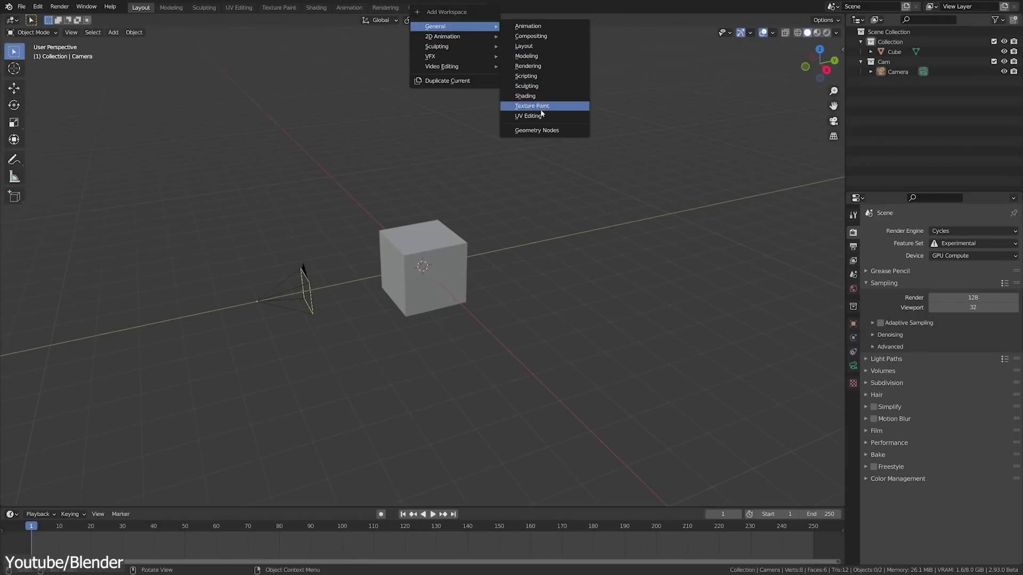
Step: Add a new workspace of the Geometry Nodes type to the default cube scene
click(537, 130)
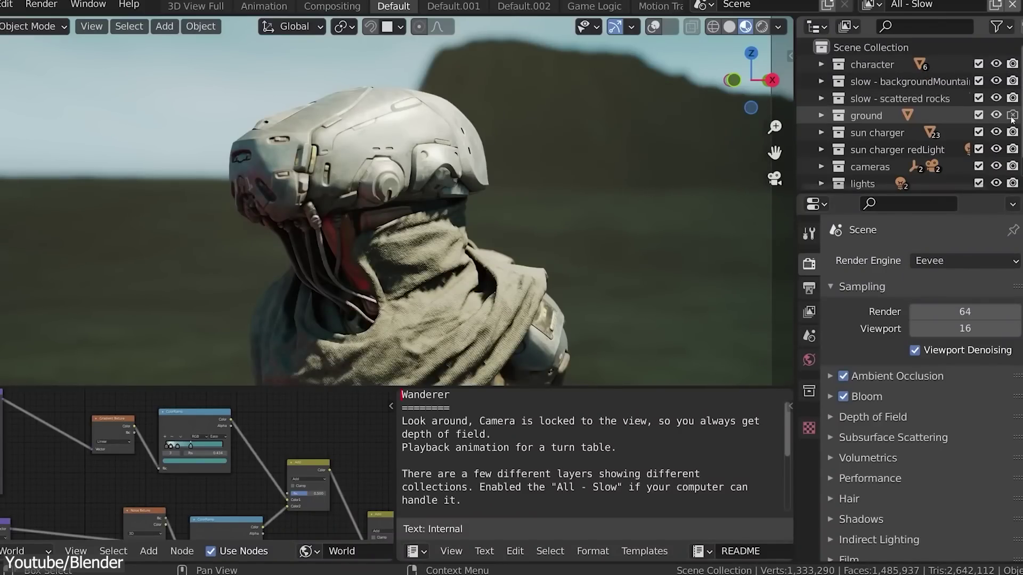
drag(757, 80, 666, 89)
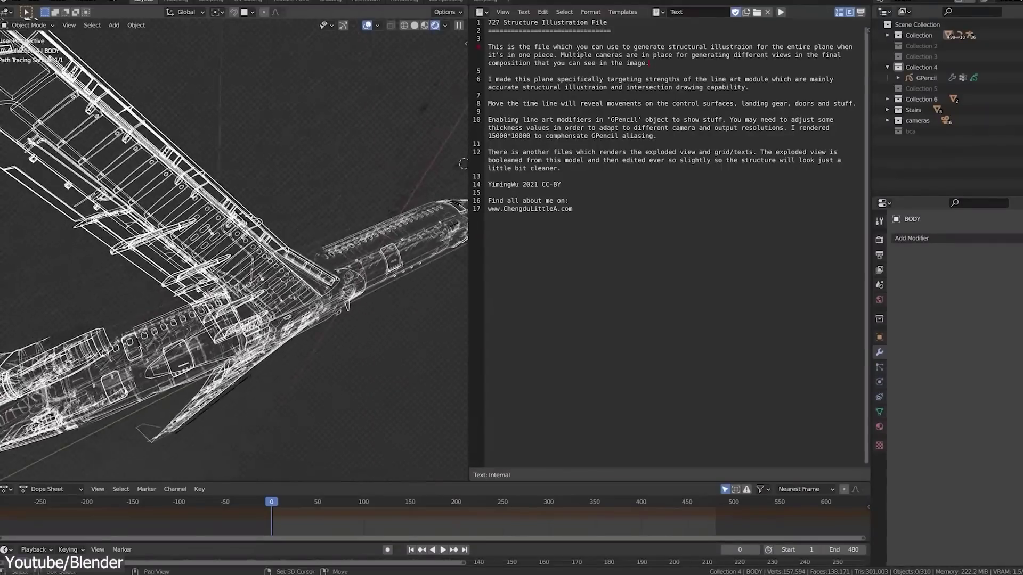
middle_drag(250, 330, 200, 400)
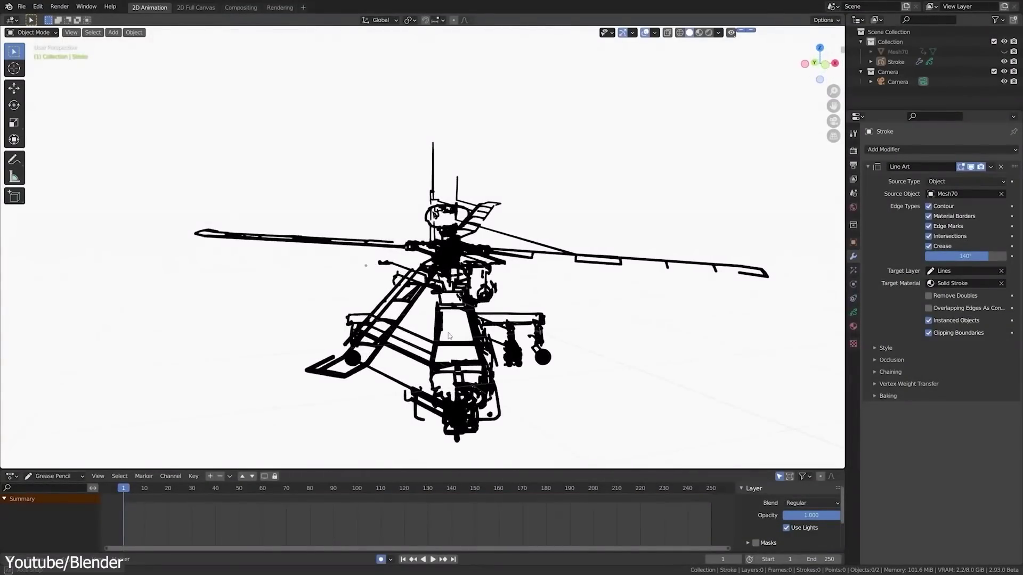
middle_drag(449, 336, 495, 328)
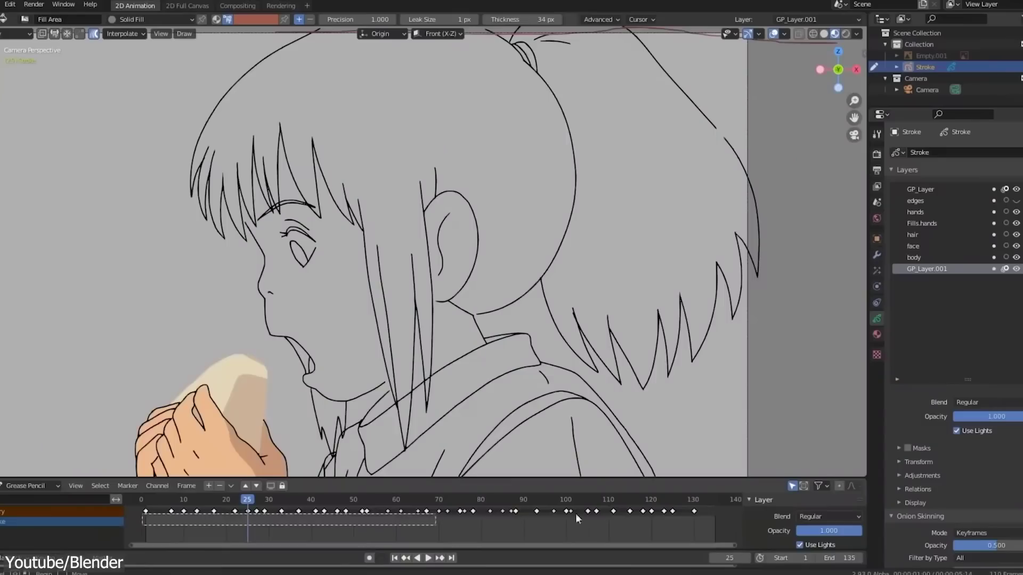
Step: Select all the Grease Pencil keyframes in the timeline and apply the Fill tool to the girl's head hair
drag(575, 513, 712, 503)
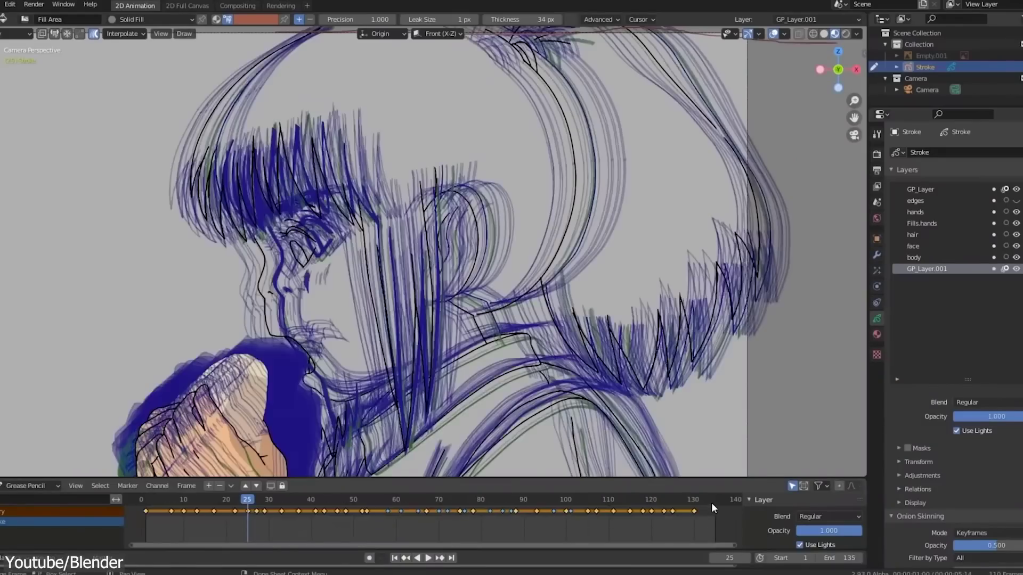
click(441, 130)
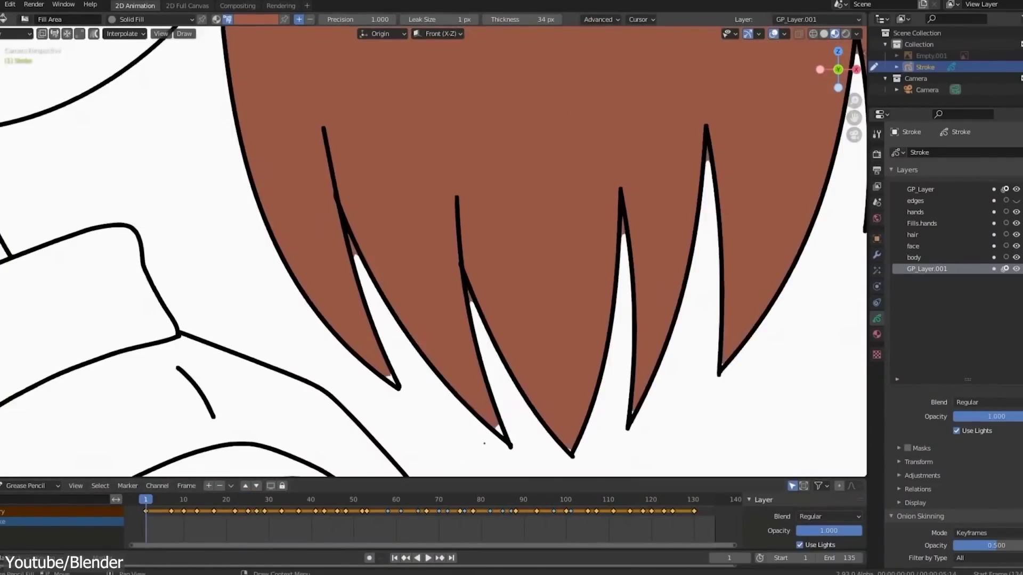
Step: Fill the girl's ponytail on frame 1 with the reddish-brown colour, using a fill precision of 3.237
scroll(432, 251, down, 3)
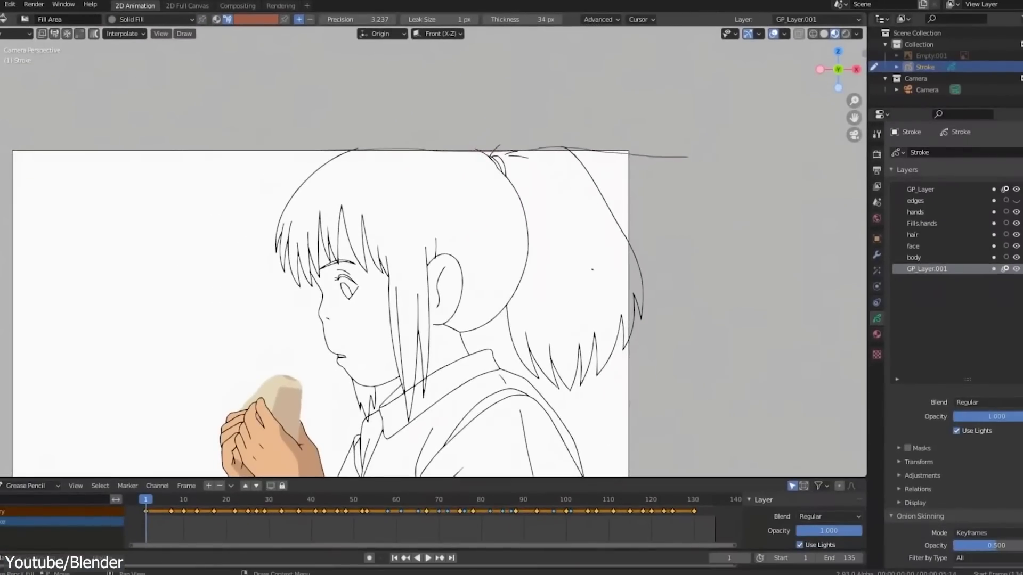
click(584, 270)
scroll(558, 198, up, 3)
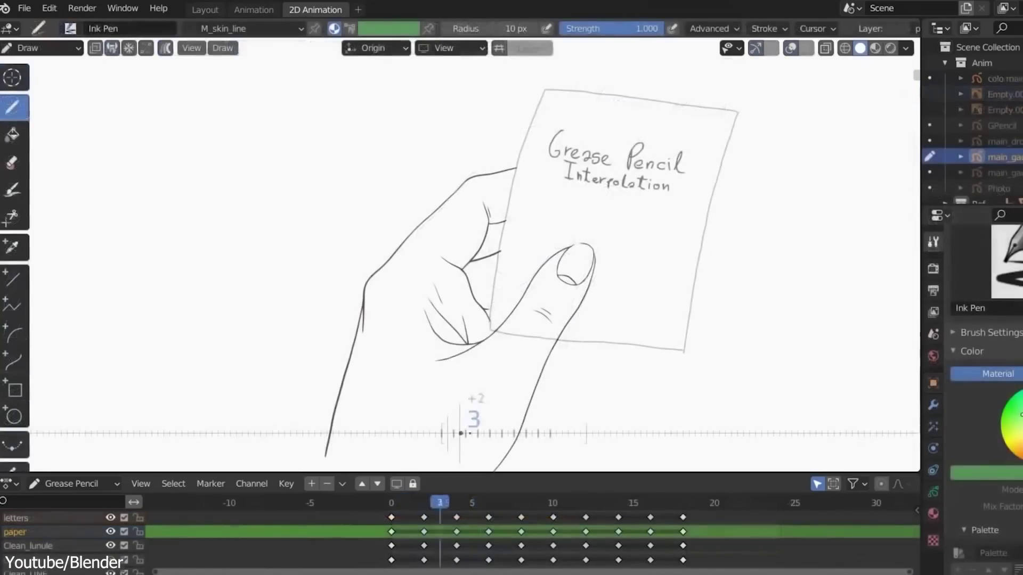
Step: Scrub the hand-and-paper Grease Pencil animation forward from frame 3
mouse_move(458, 423)
mouse_down()
mouse_move(570, 423)
mouse_move(399, 424)
mouse_move(565, 424)
mouse_up()
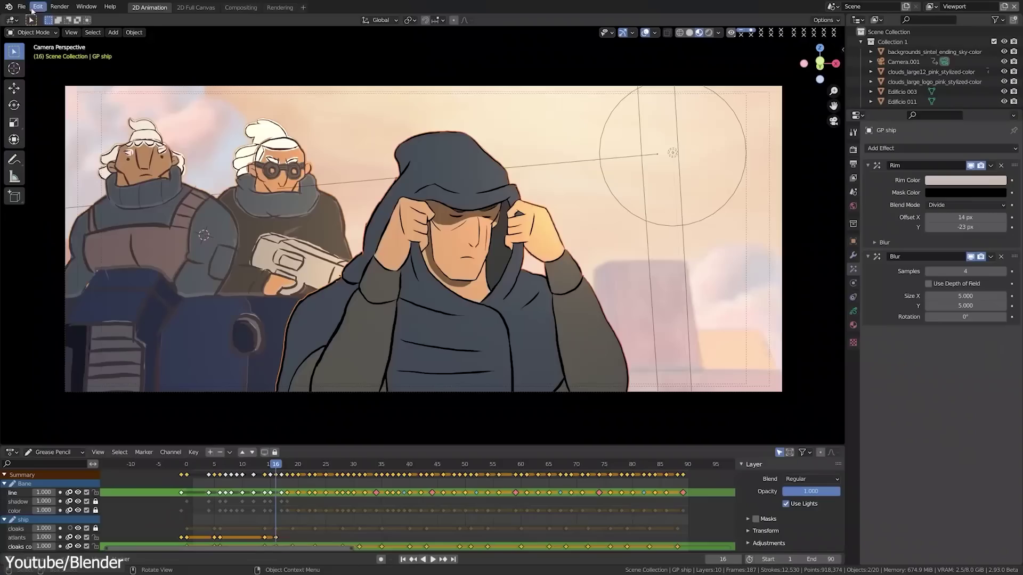
click(21, 7)
mouse_move(80, 151)
double_click(173, 131)
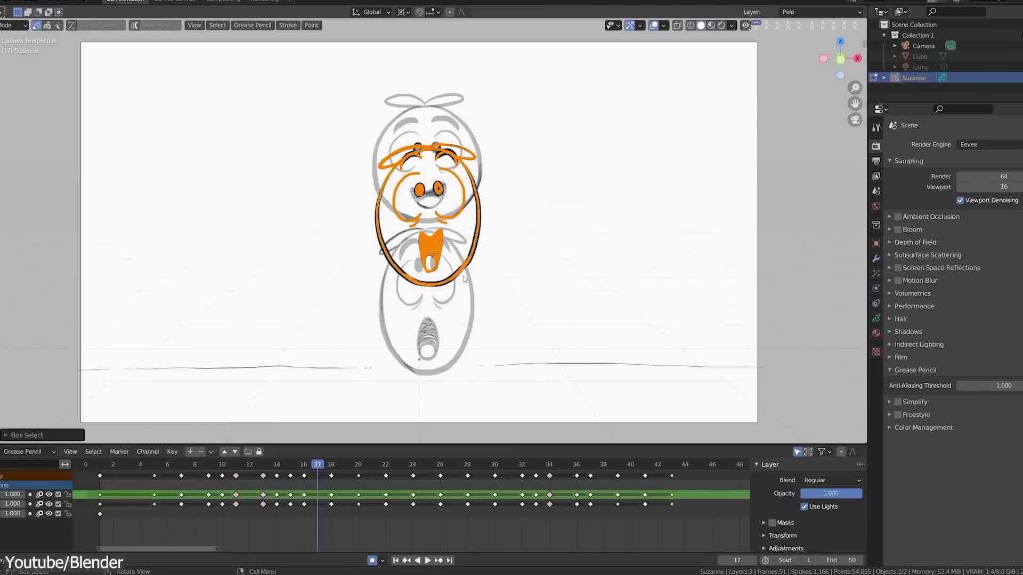
Step: Start moving the selected Suzanne face strokes on frame 17 along the global Y axis
key(g)
key(y)
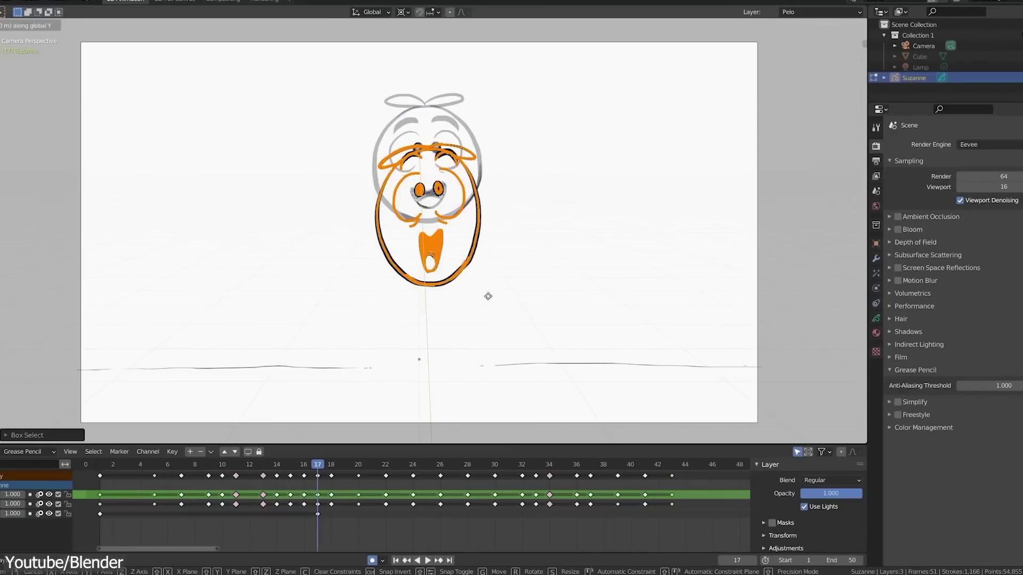